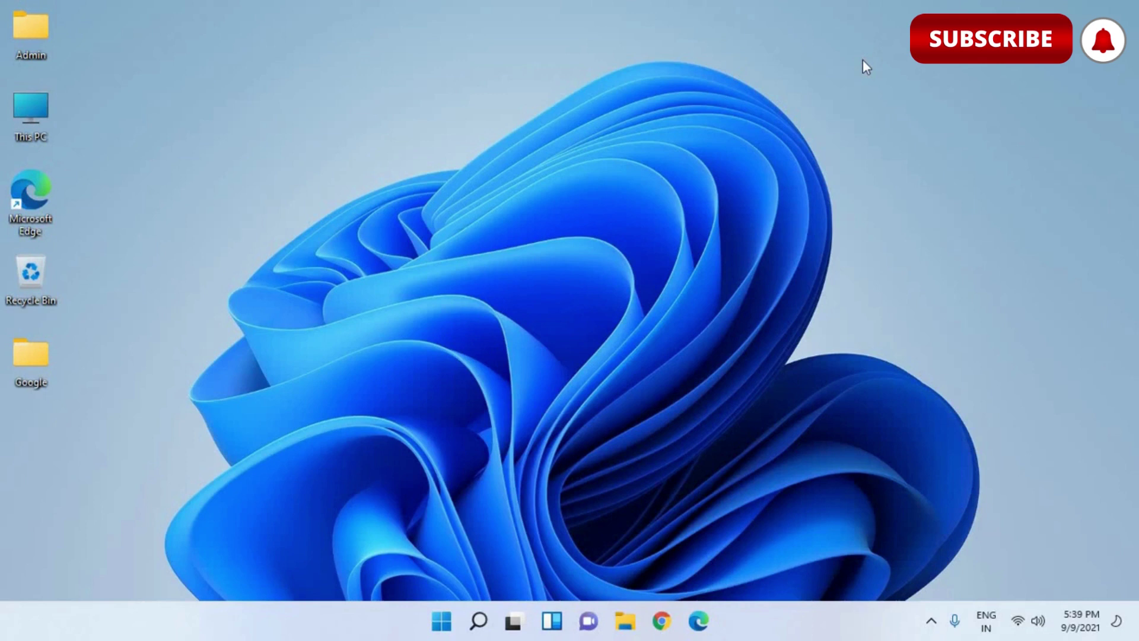
Open the Prefetch folder through the Run dialog with 'prefetch'.
key(super+r)
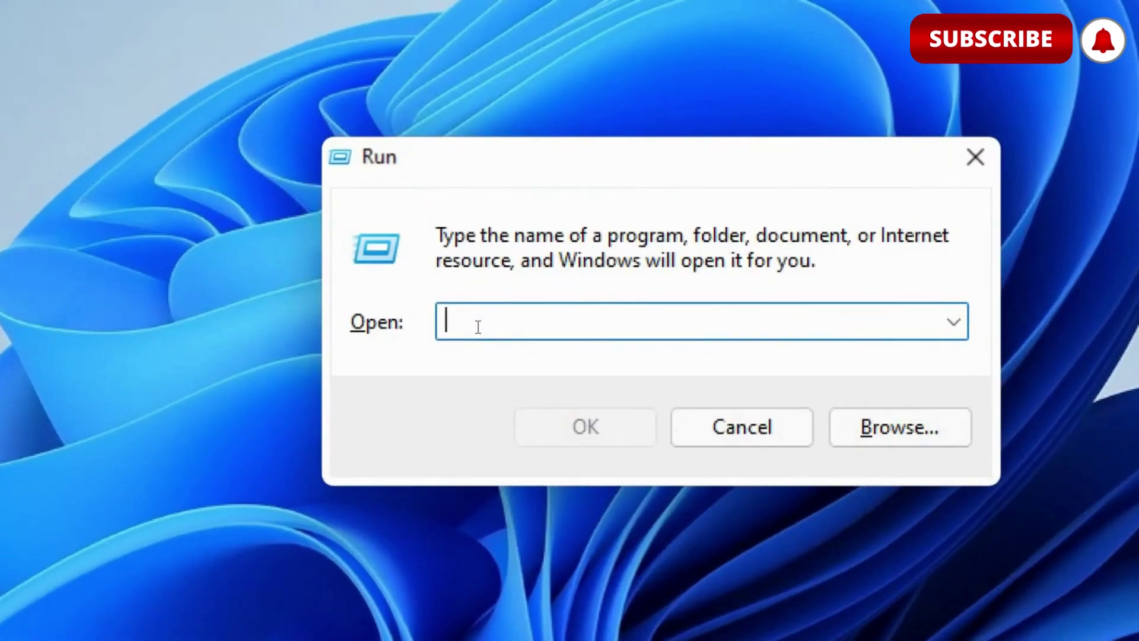
text(prefetch)
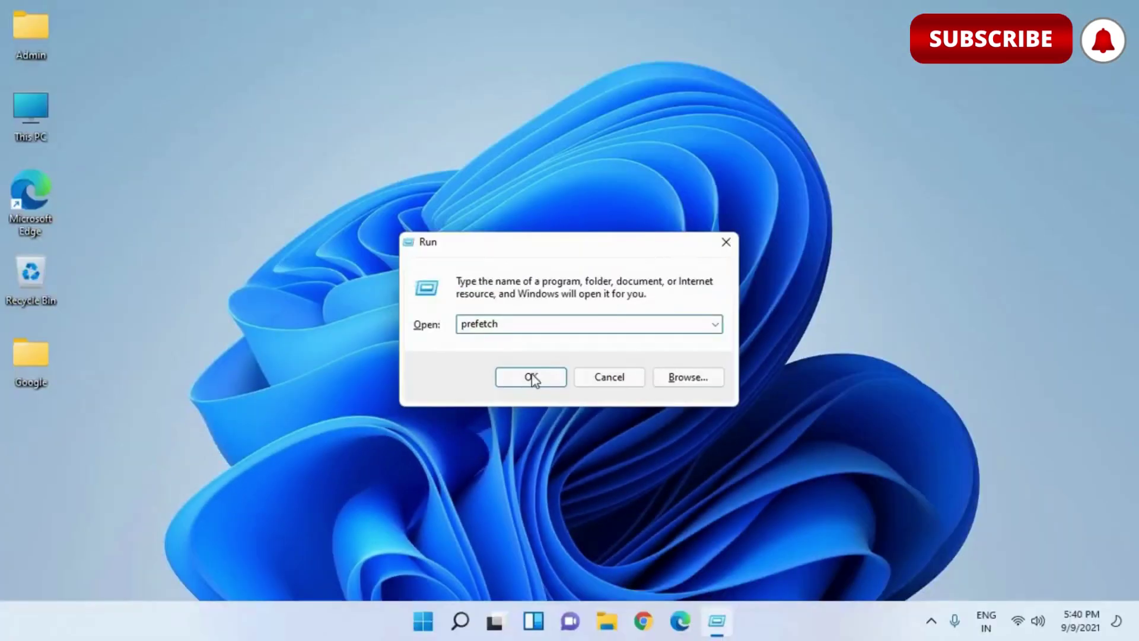
click(532, 378)
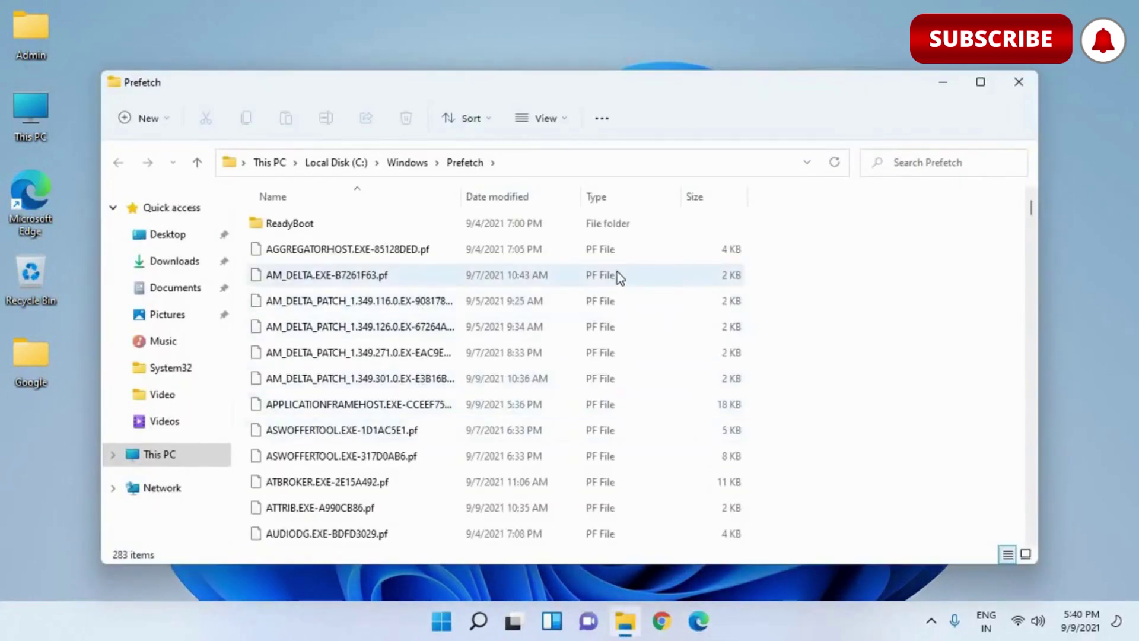
Select all 283 Prefetch items and permanently delete them.
click(351, 302)
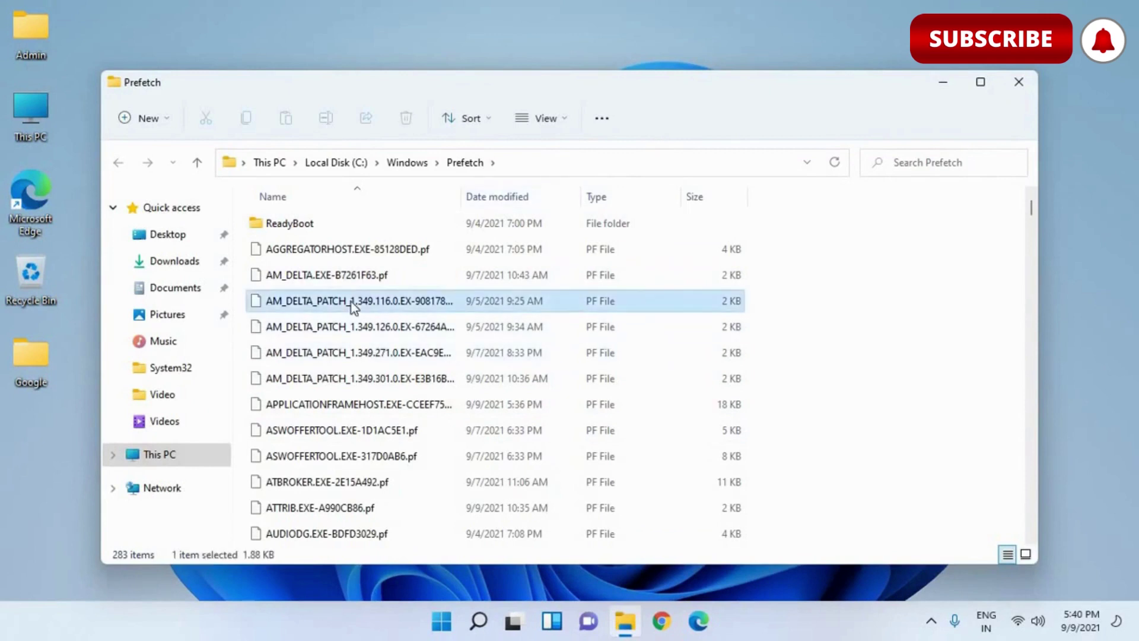
click(379, 253)
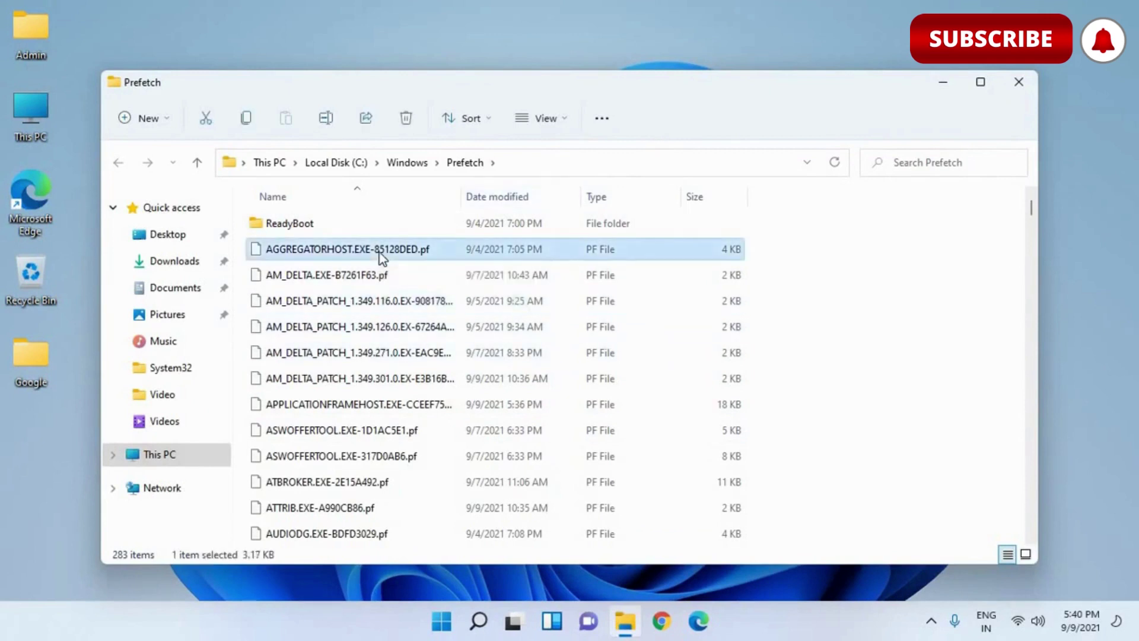
key(ctrl+a)
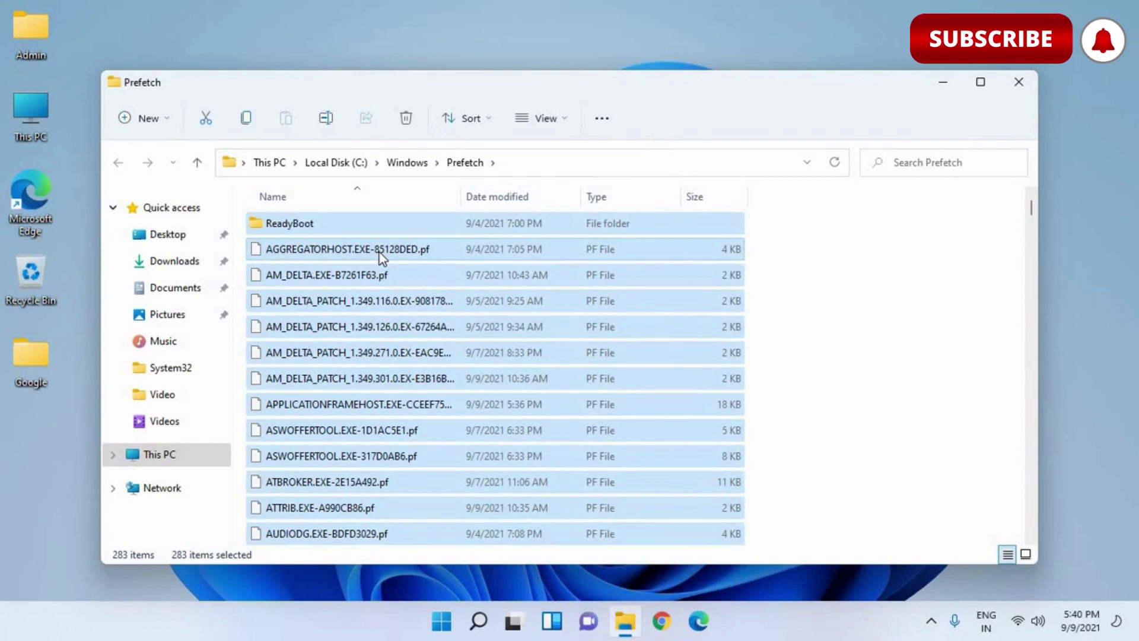
key(shift+Delete)
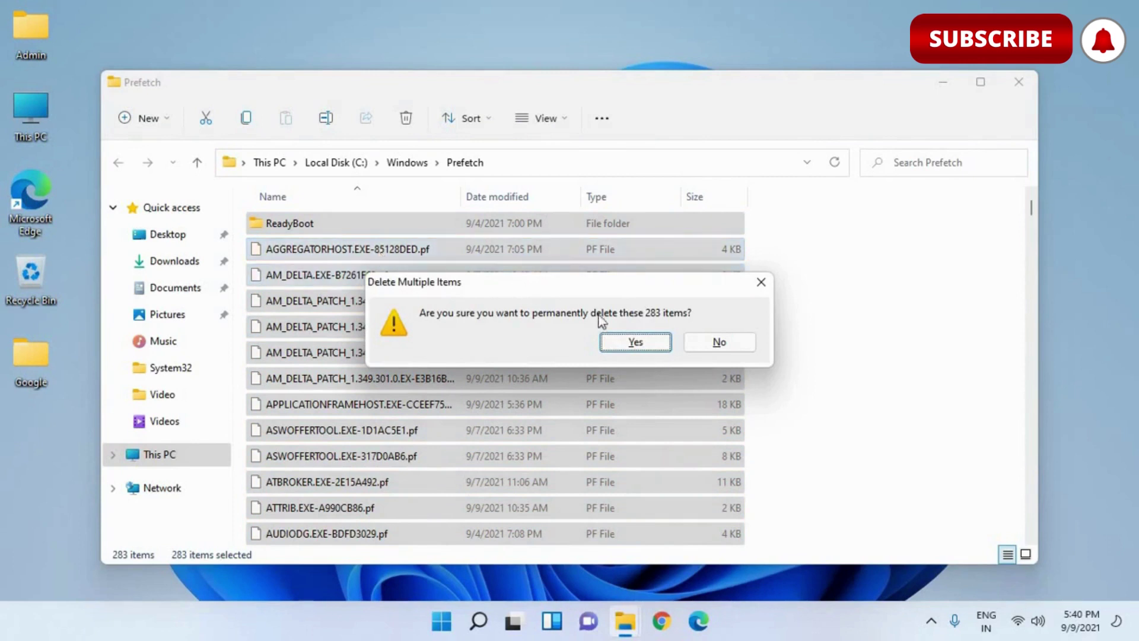
click(635, 343)
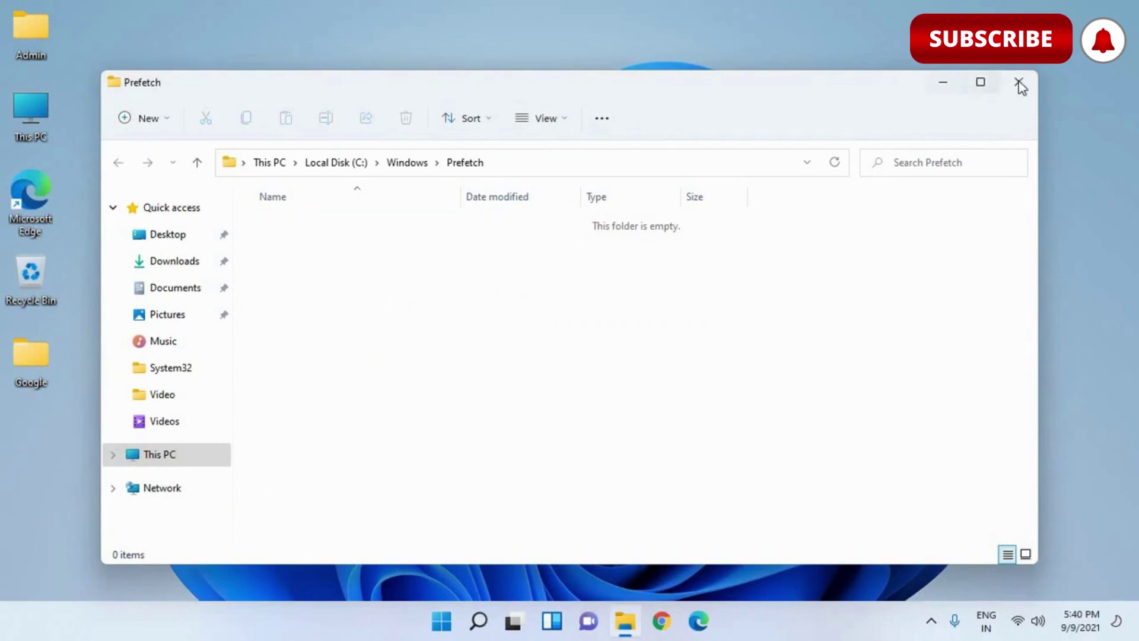
Close the emptied Prefetch window and open the Windows Temp folder via Run with 'temp'.
click(1019, 84)
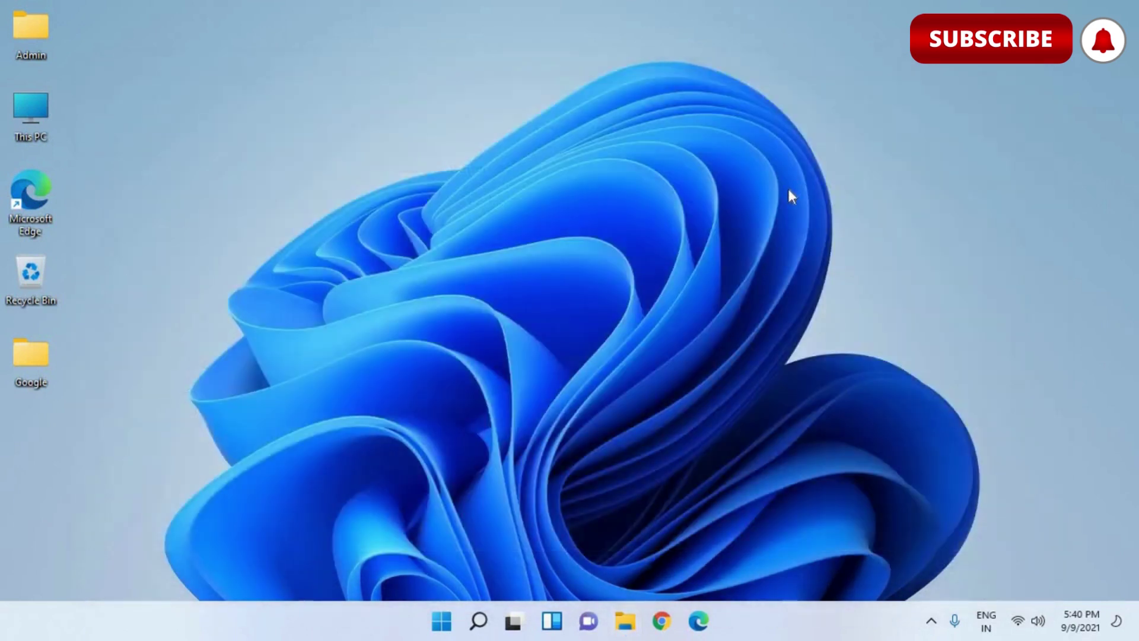
key(super+r)
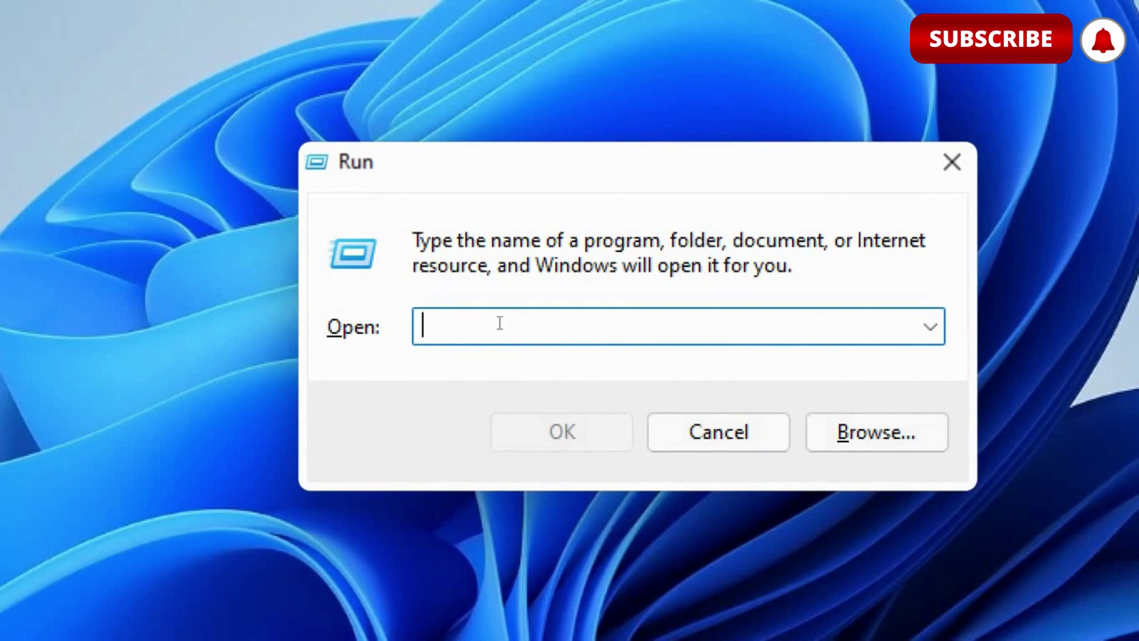
text(temp)
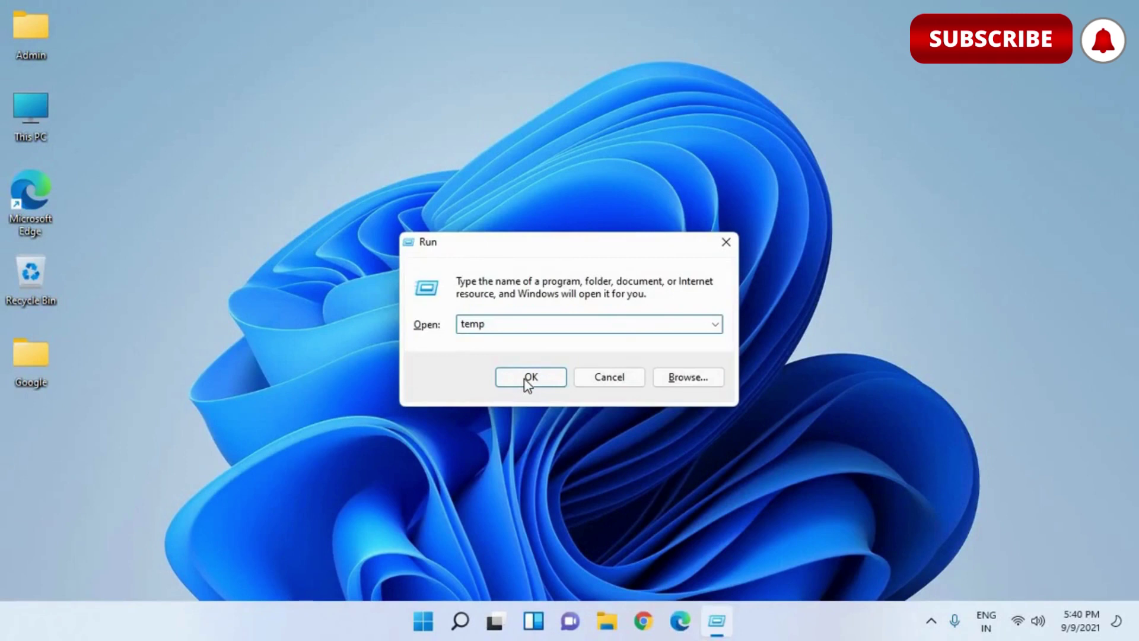
click(525, 379)
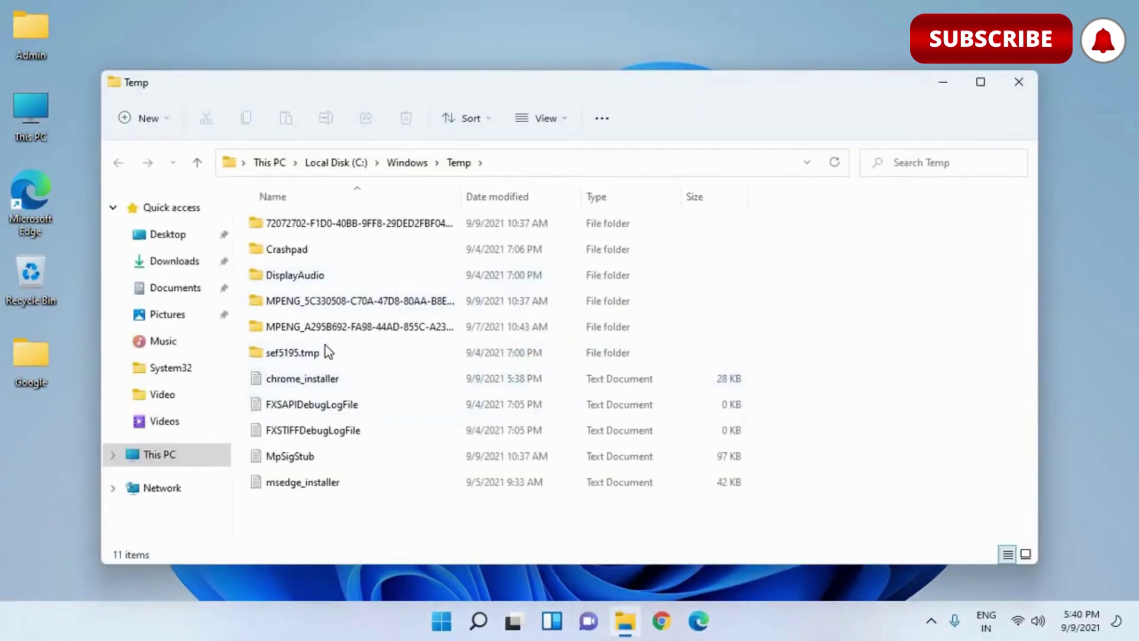
Select all 11 items in Windows Temp and permanently delete them.
click(325, 350)
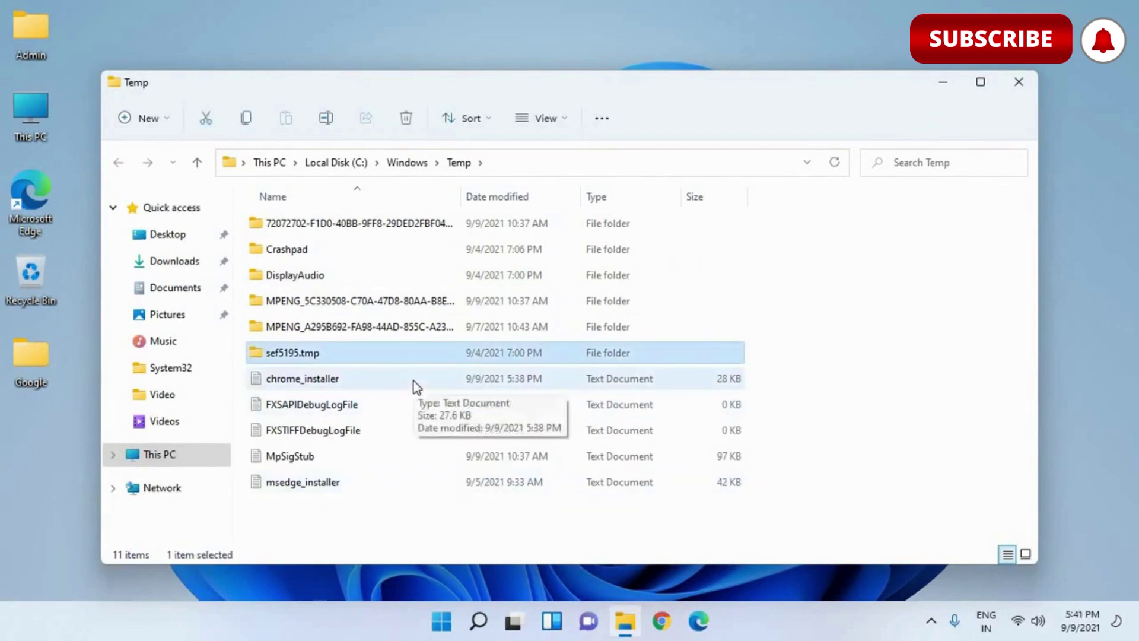
click(307, 283)
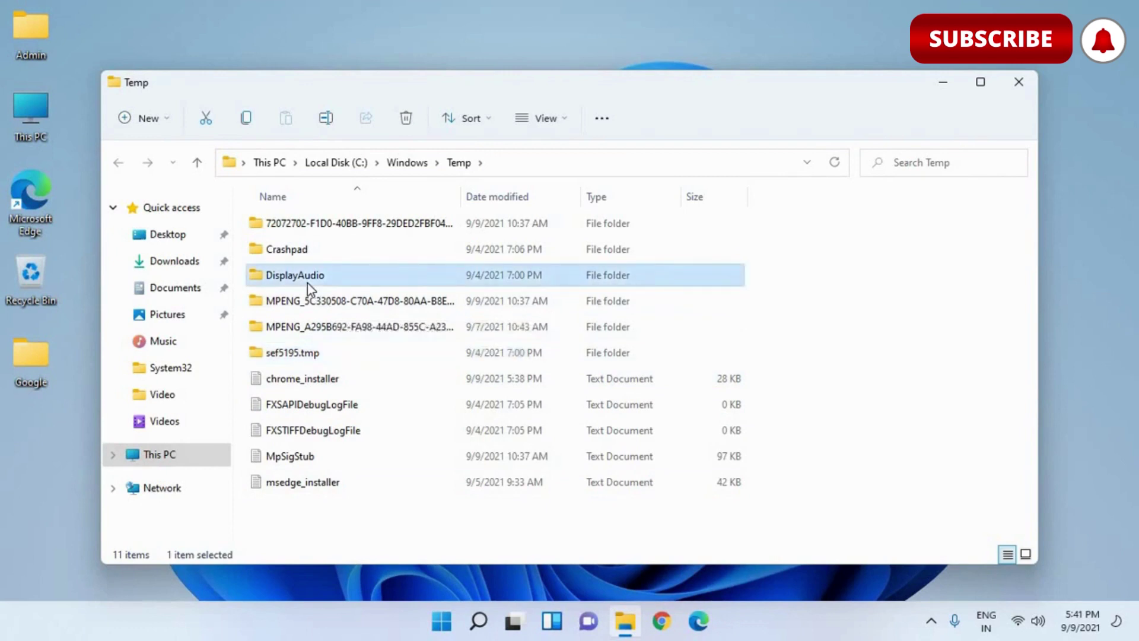
key(ctrl+a)
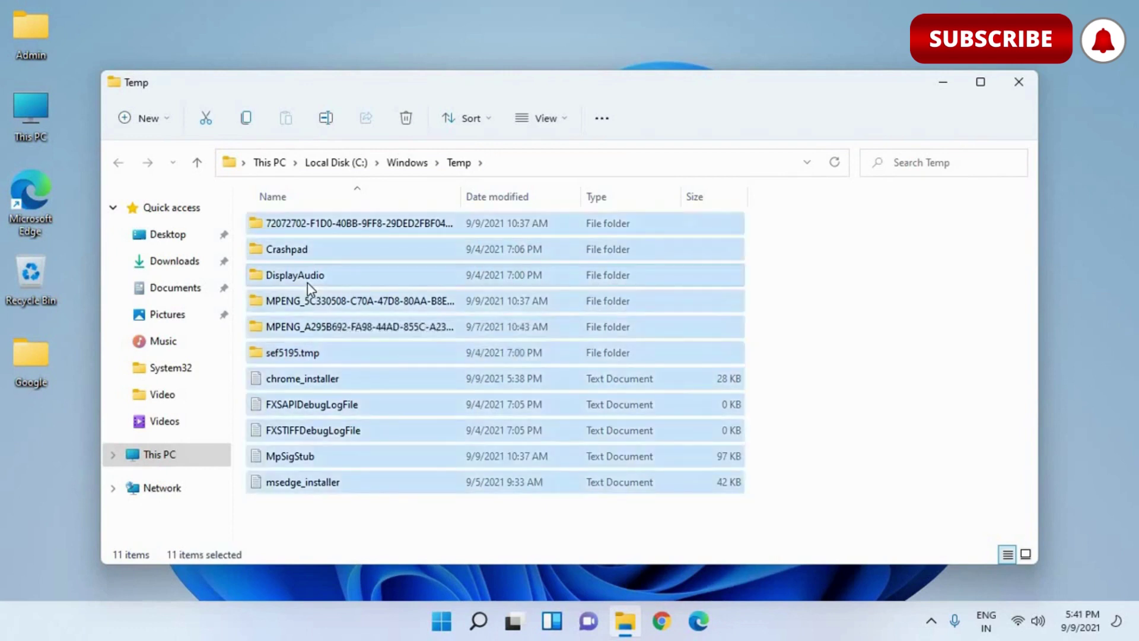
key(shift+Delete)
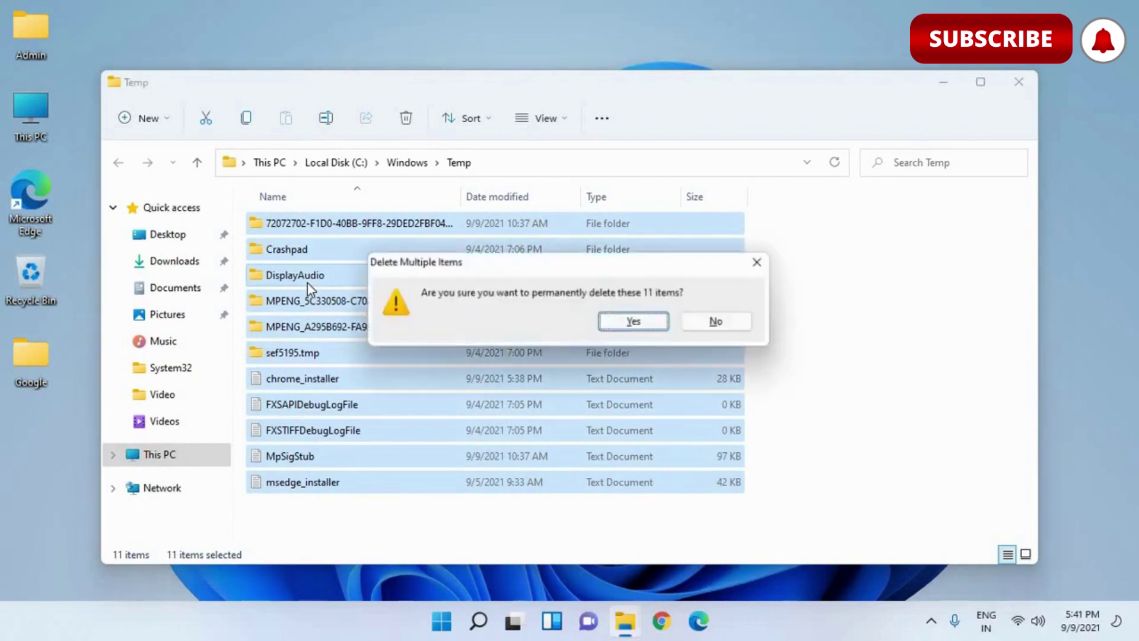
key(Return)
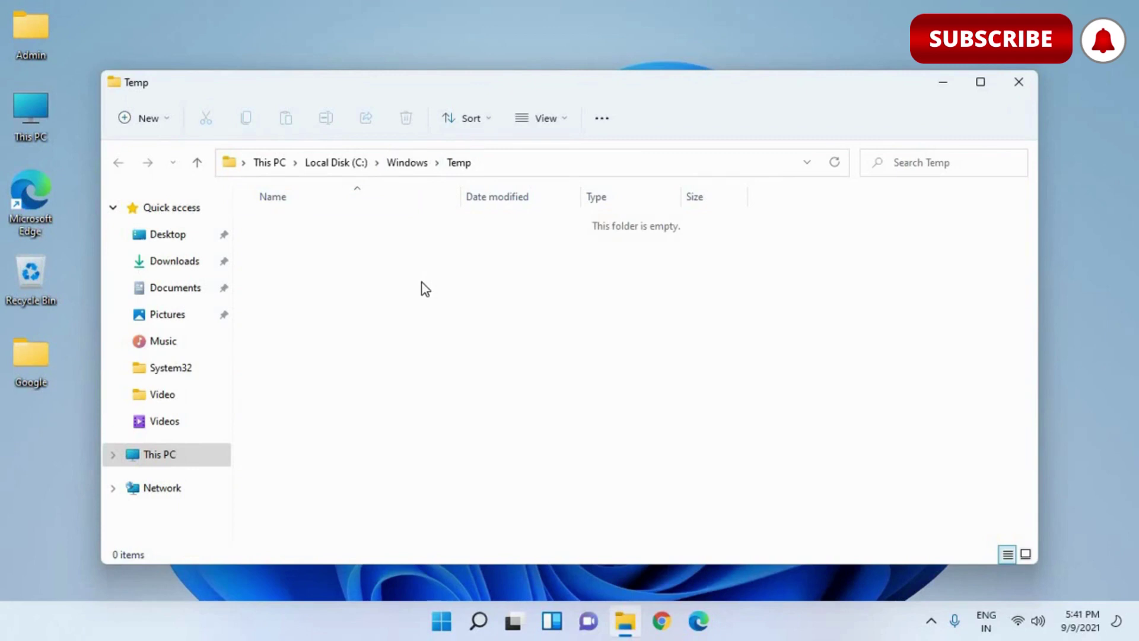
Close the Windows Temp window and open the user's Temp folder via Run with '%temp%'.
click(1031, 95)
key(super+r)
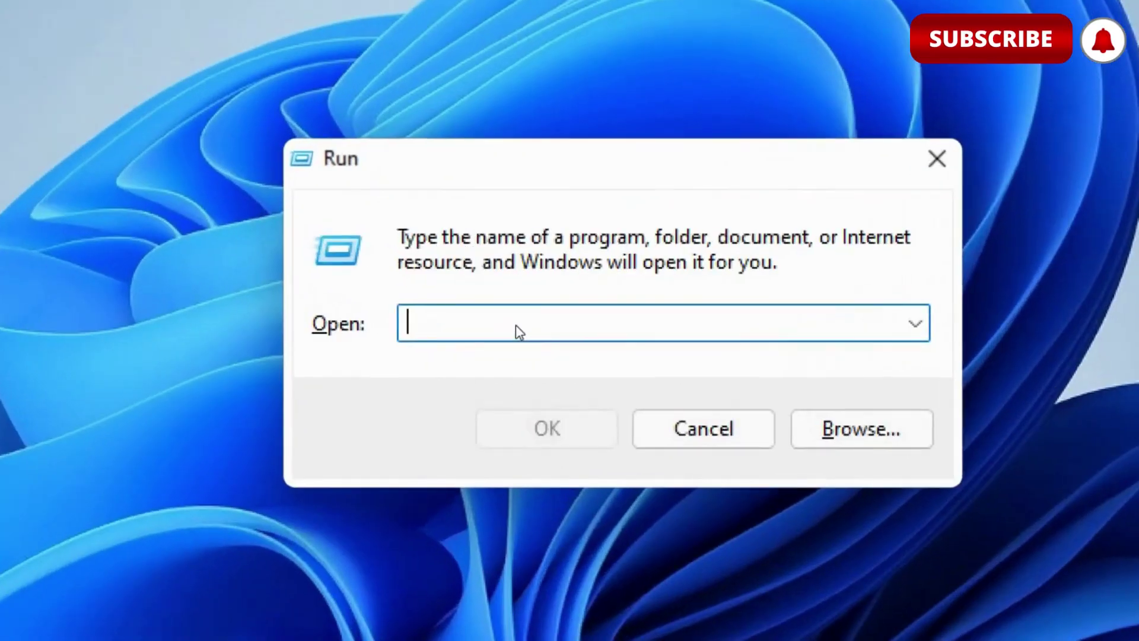
text(%)
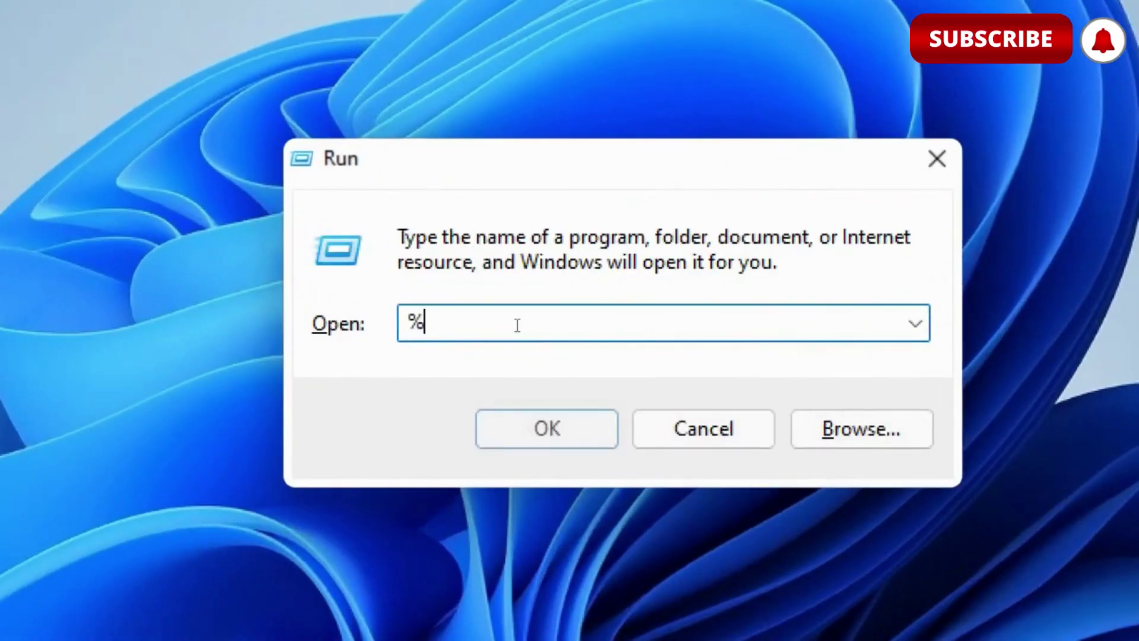
text(temp%)
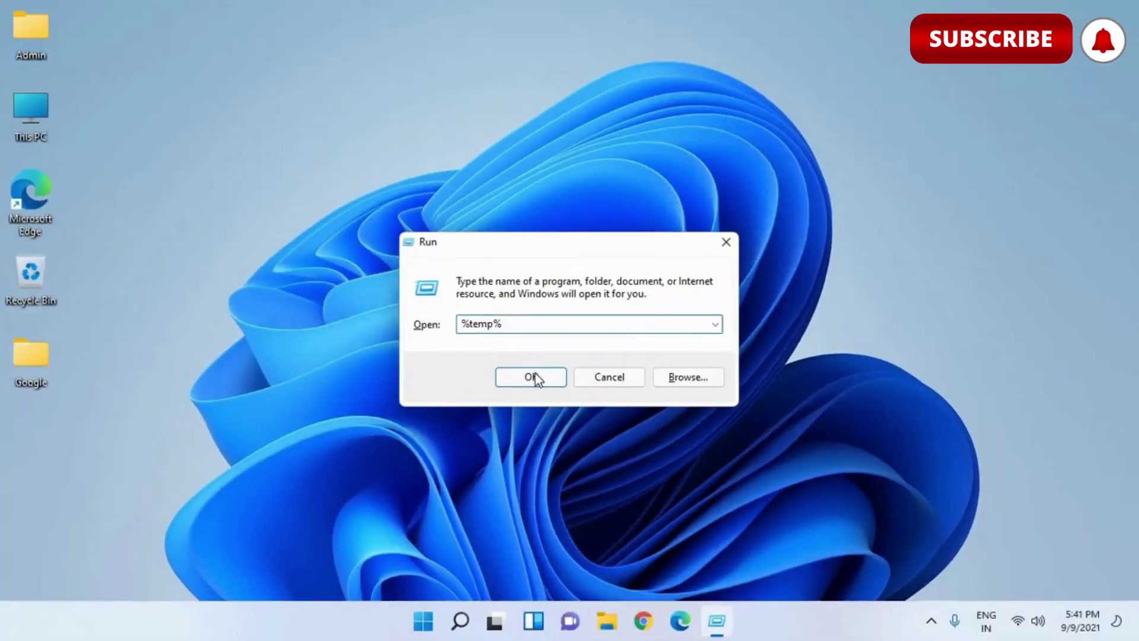
click(554, 425)
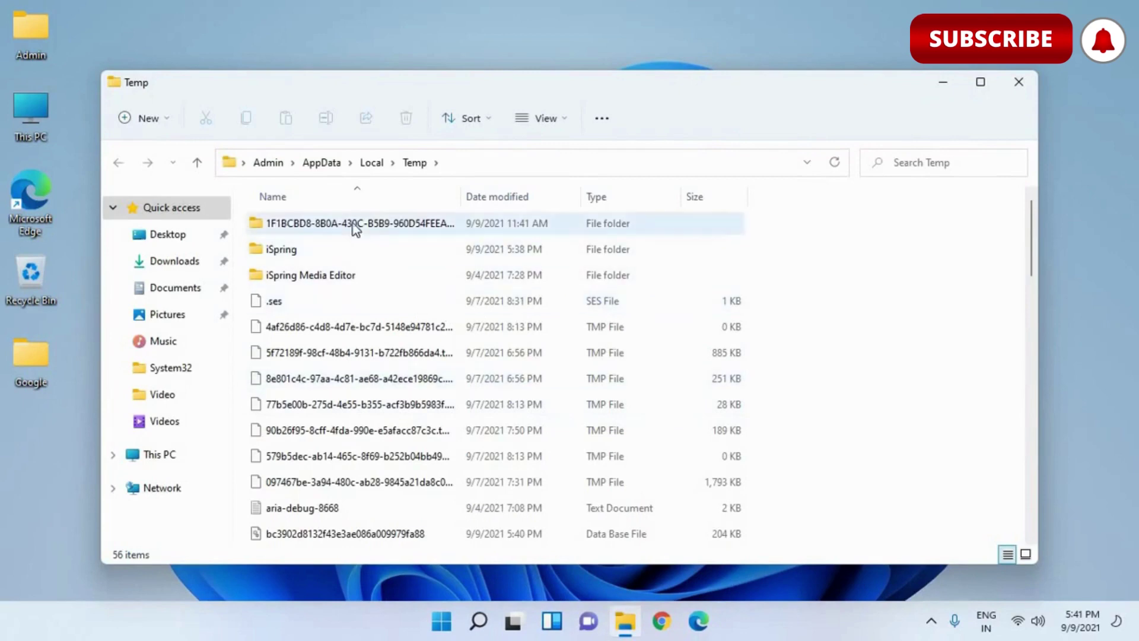
Permanently delete all 56 Temp items, skipping the in-use AVI and WAV files.
click(373, 432)
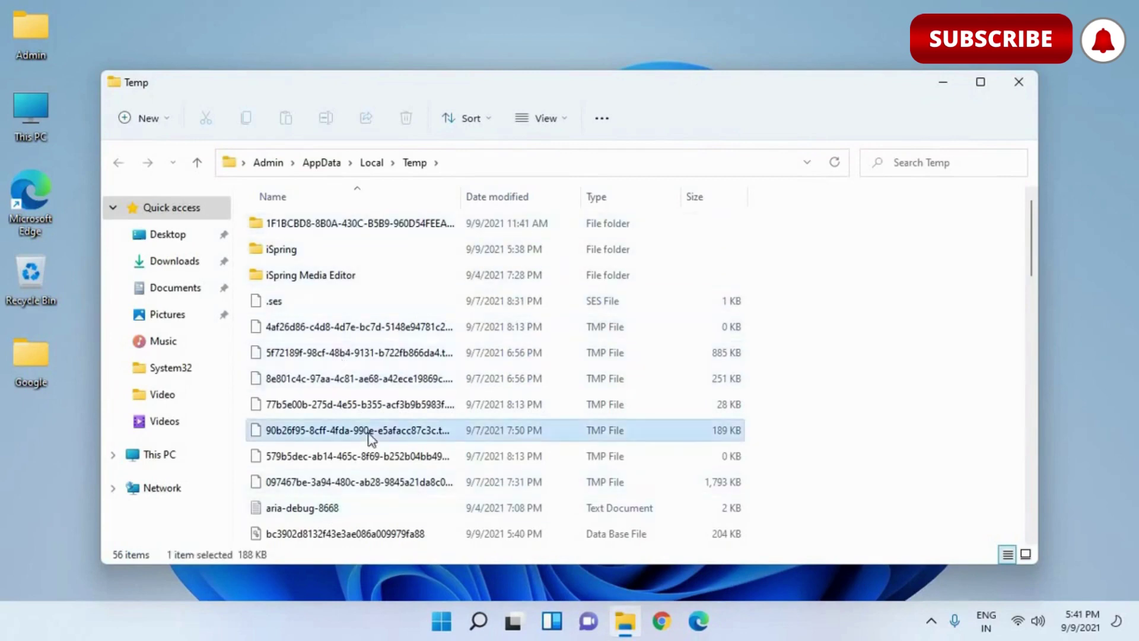
scroll(371, 439, down, 4)
scroll(371, 439, down, 4)
scroll(371, 439, up, 8)
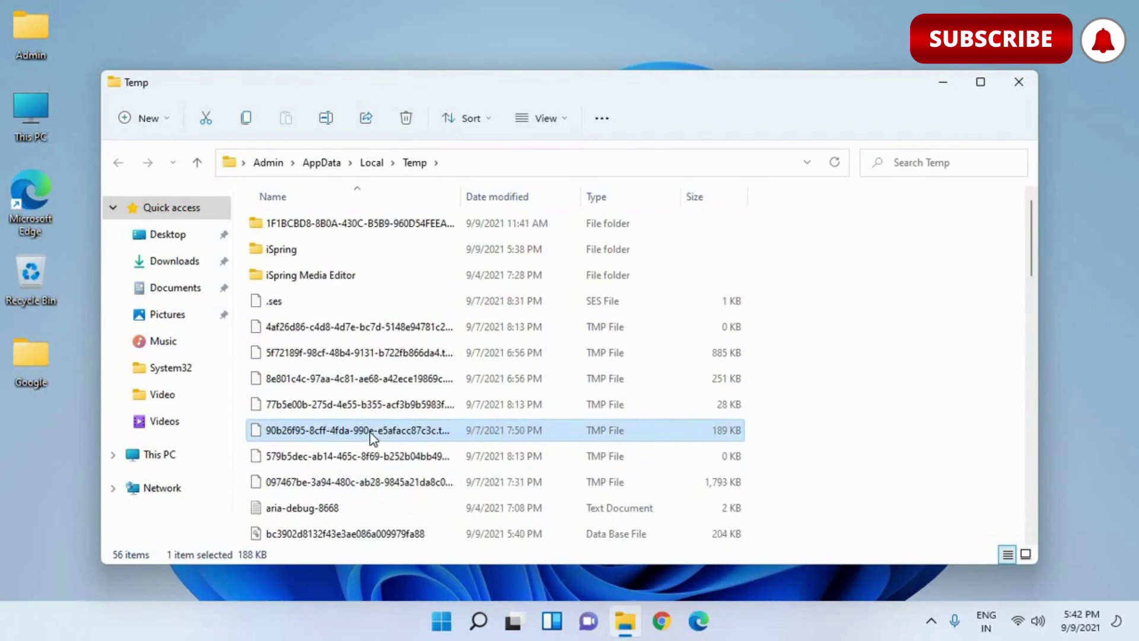
click(415, 378)
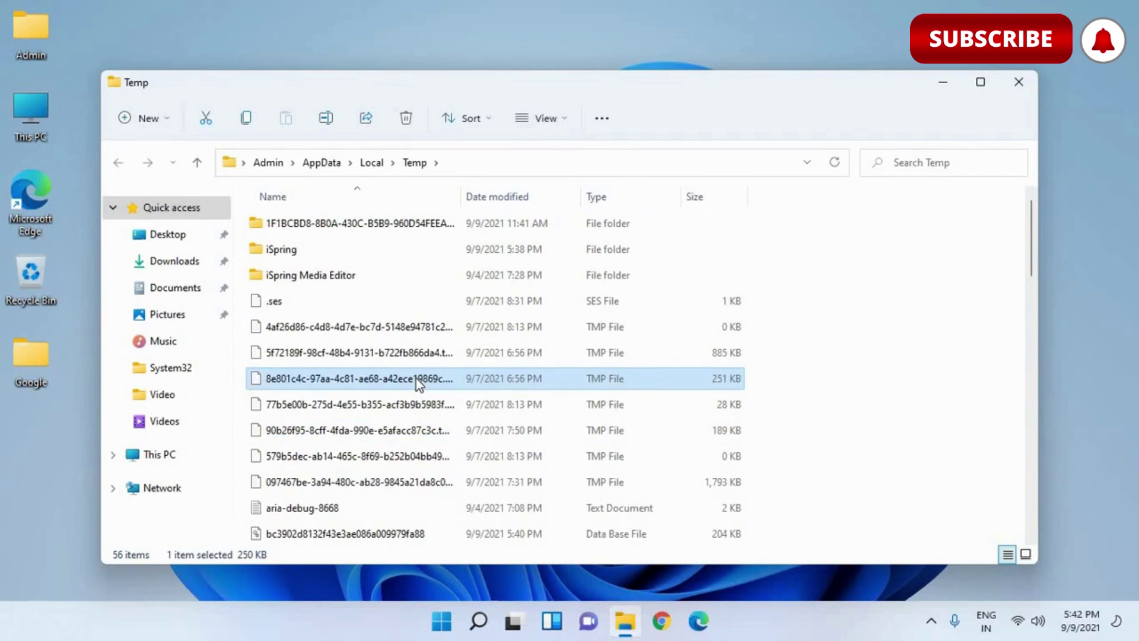
click(328, 278)
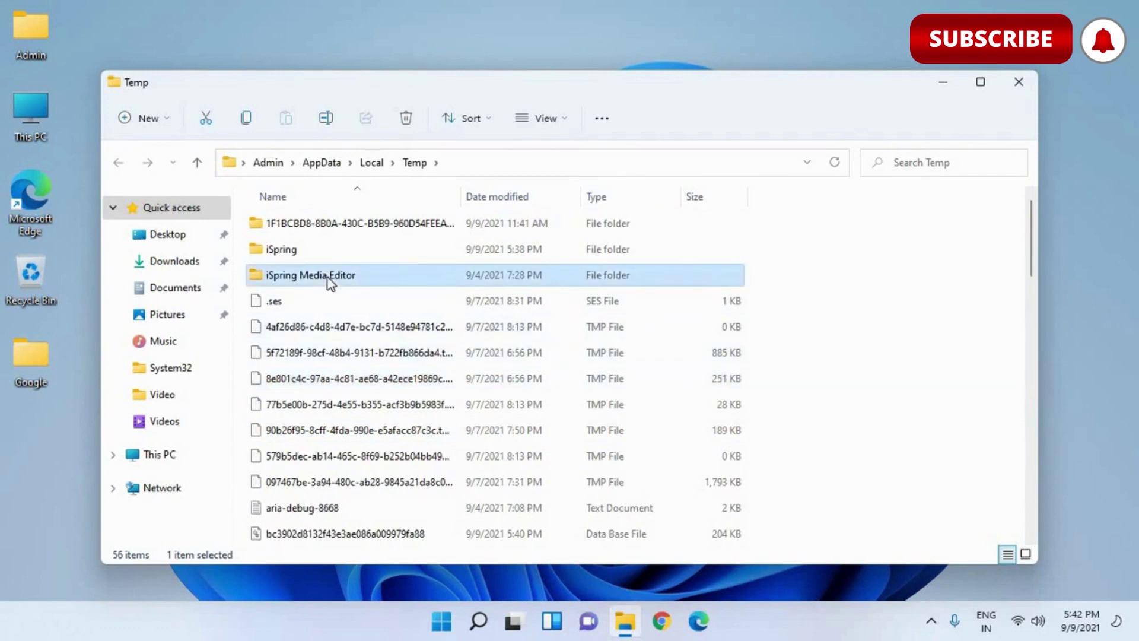
key(ctrl+a)
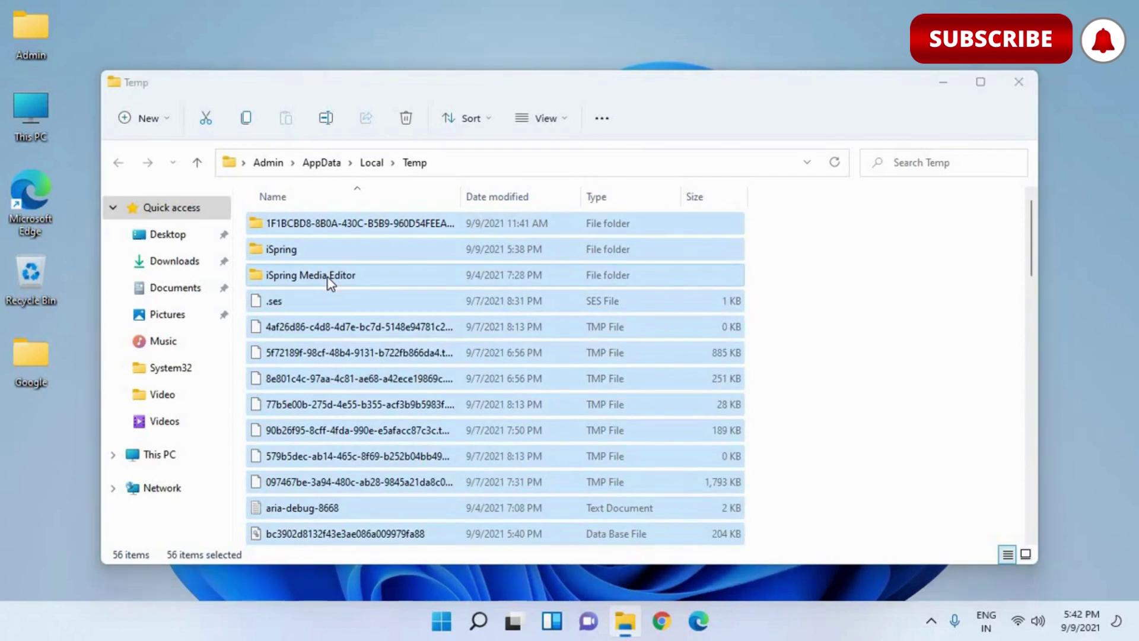
key(shift+Delete)
key(Return)
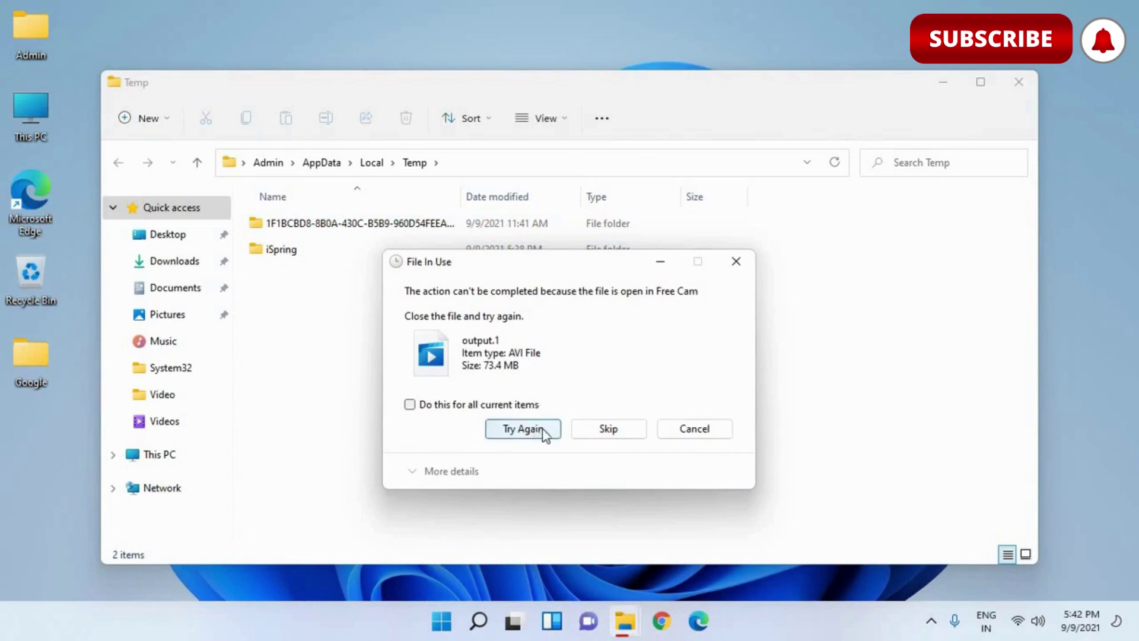
click(604, 432)
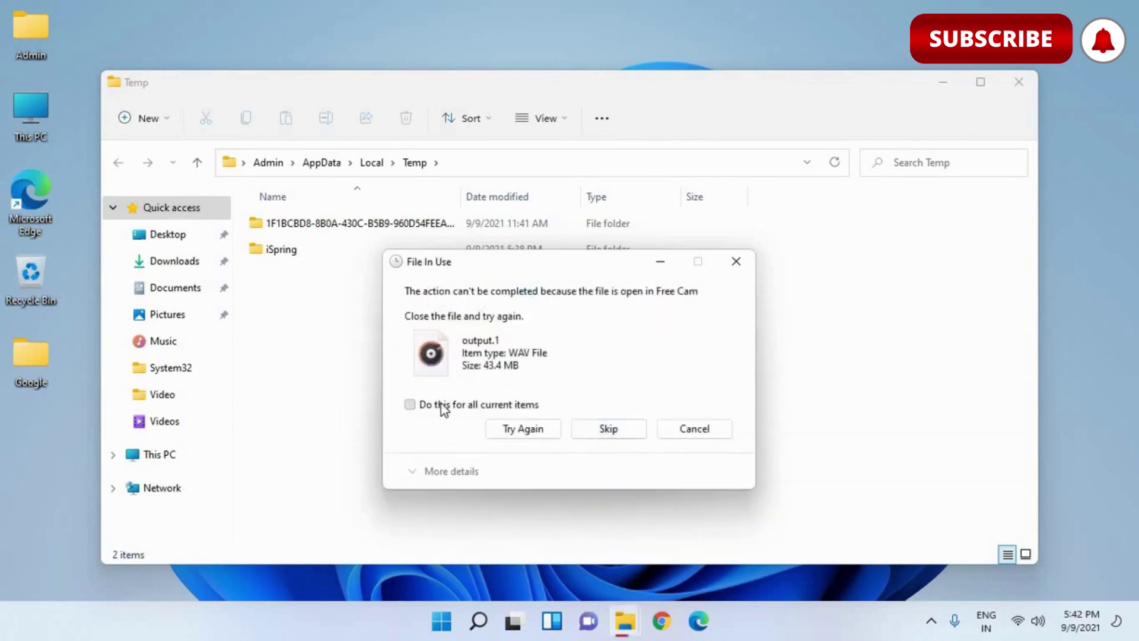
click(624, 429)
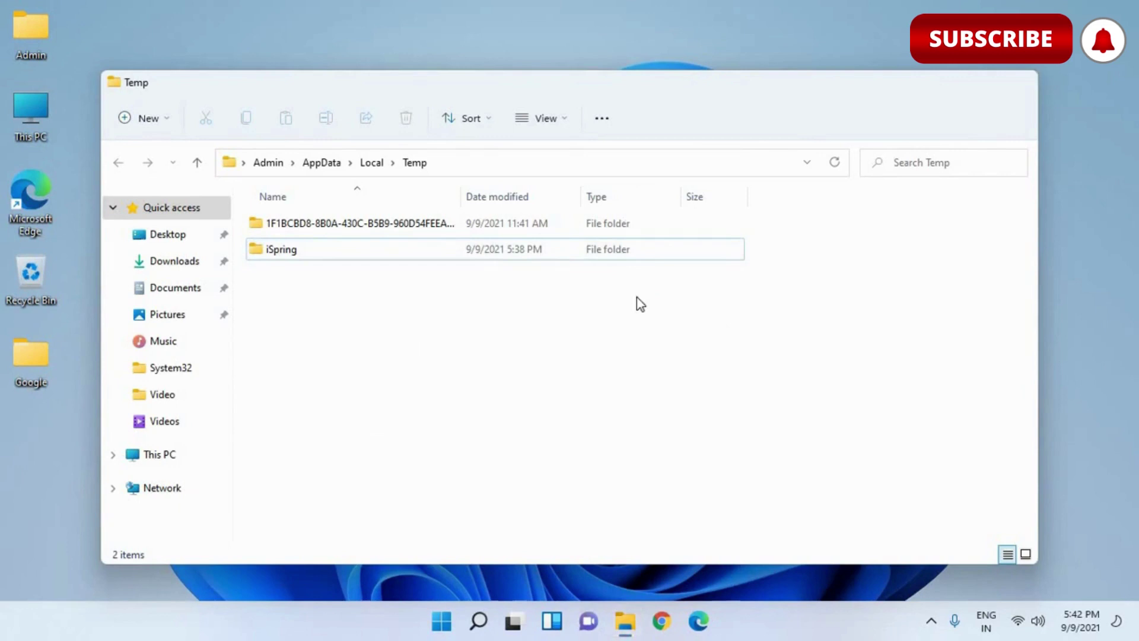
Close the Temp folder window and enter 'cleanmgr' in a new Run dialog.
key(alt+F4)
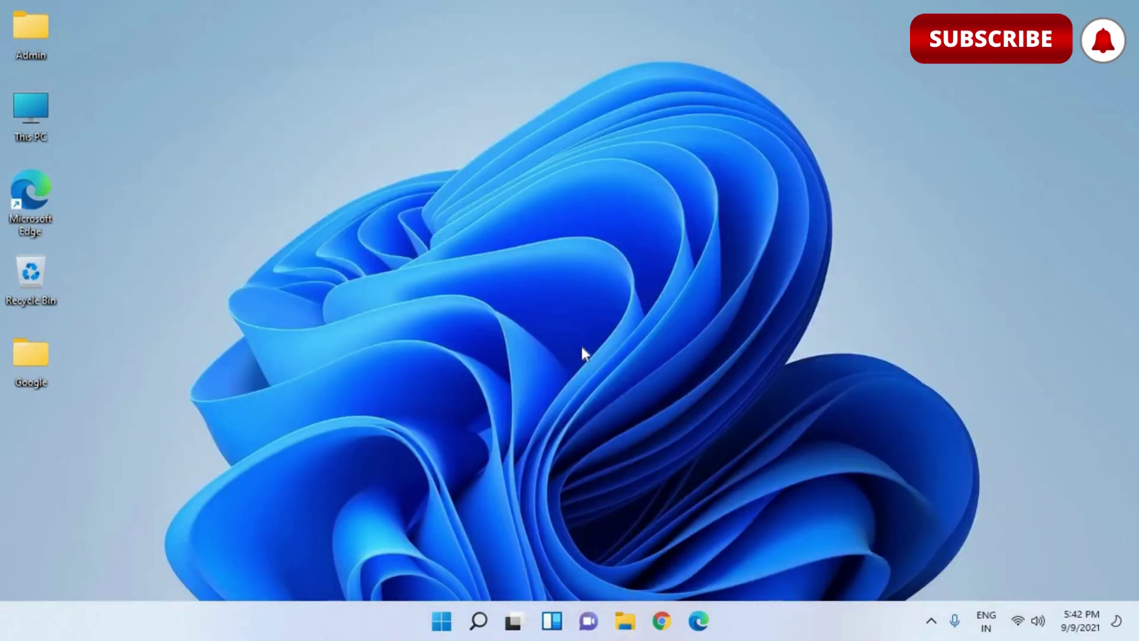
key(super+r)
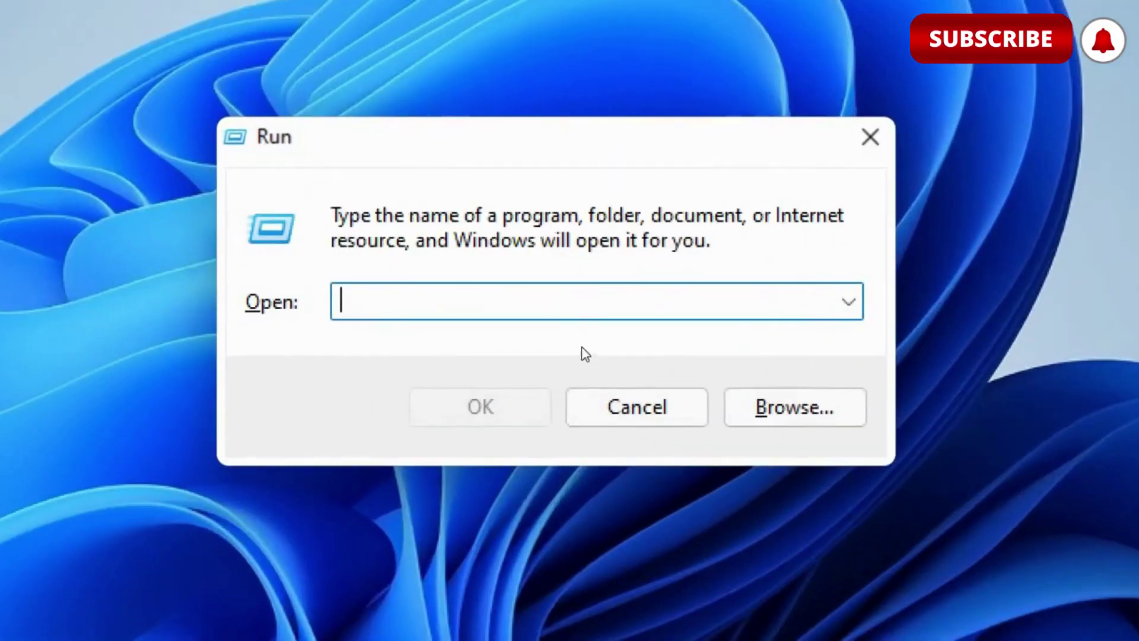
text(le)
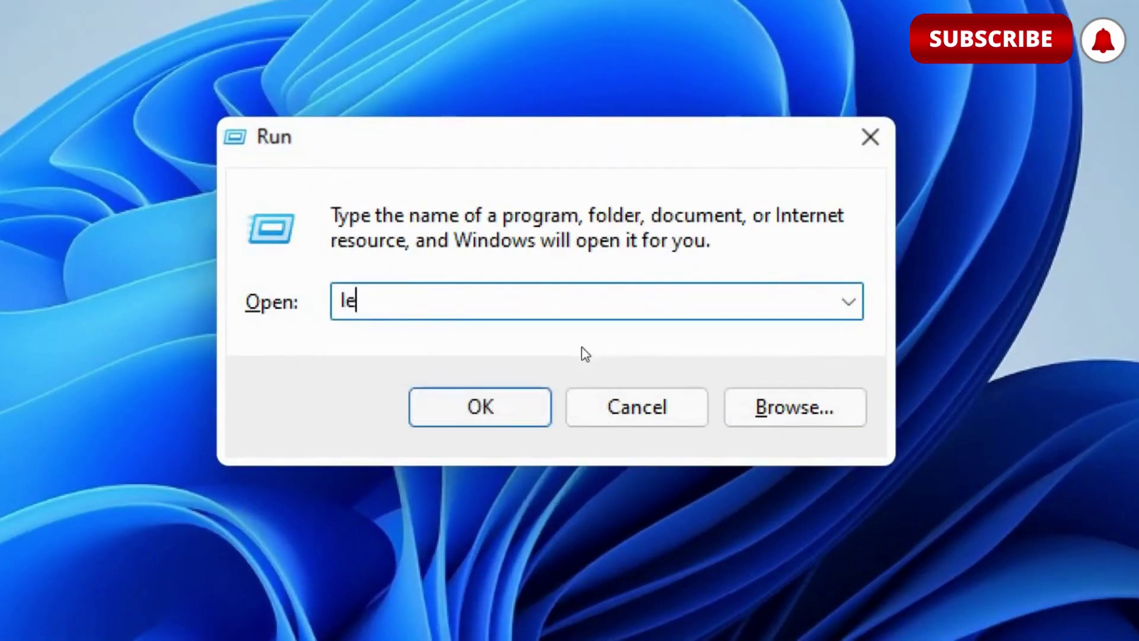
key(BackSpace)
key(BackSpace)
text(clean)
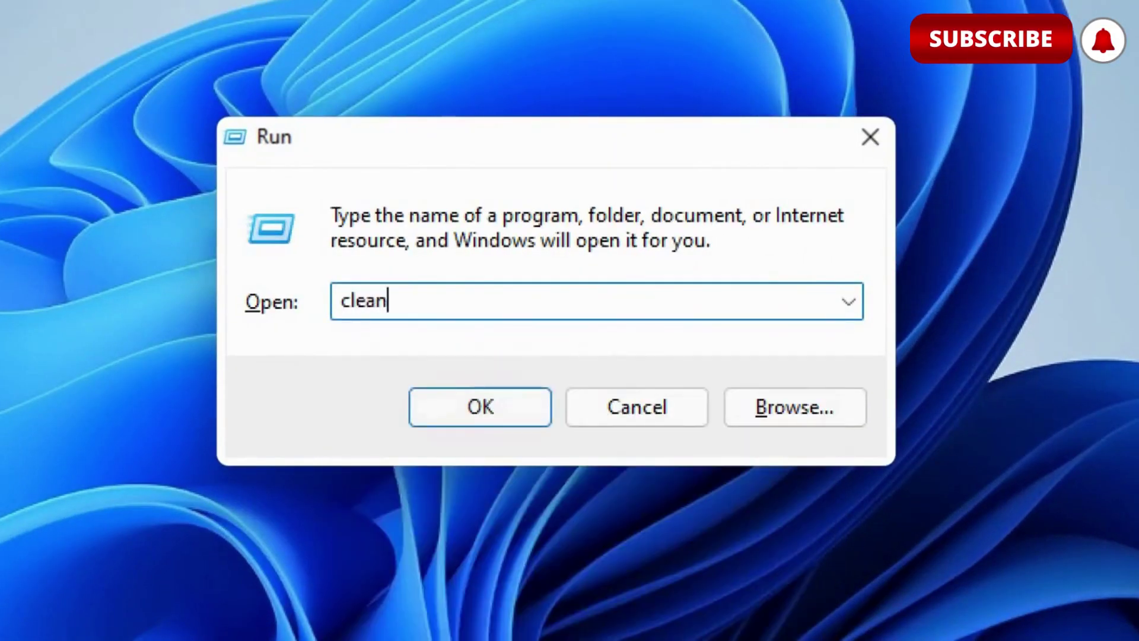
text(mgr)
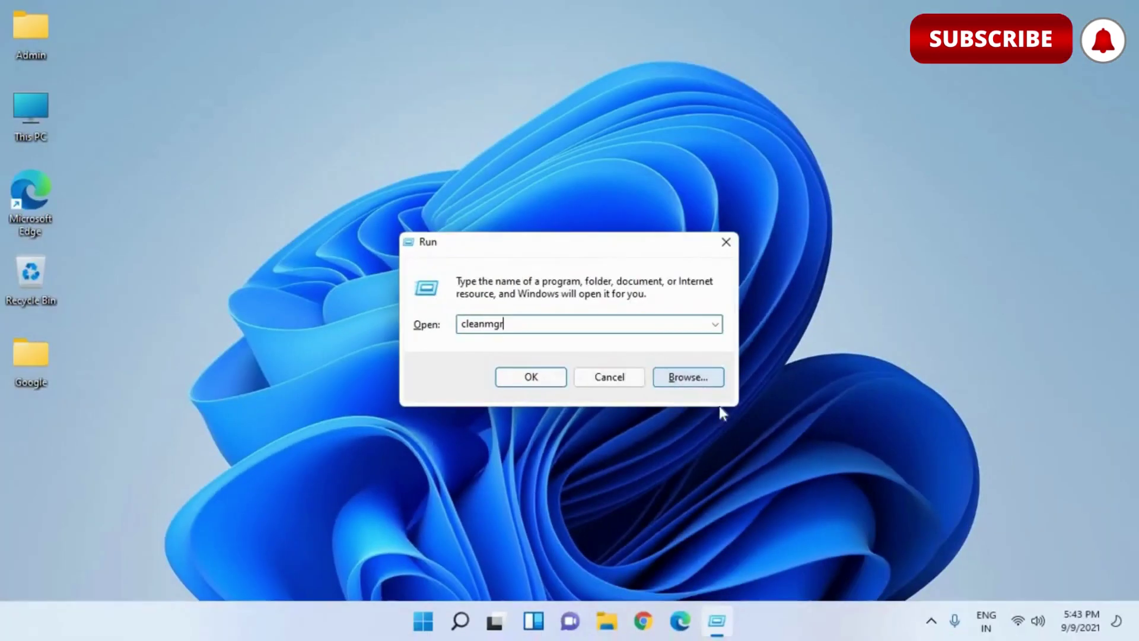
Launch cleanmgr and confirm drive (C:) as the drive to clean.
click(558, 378)
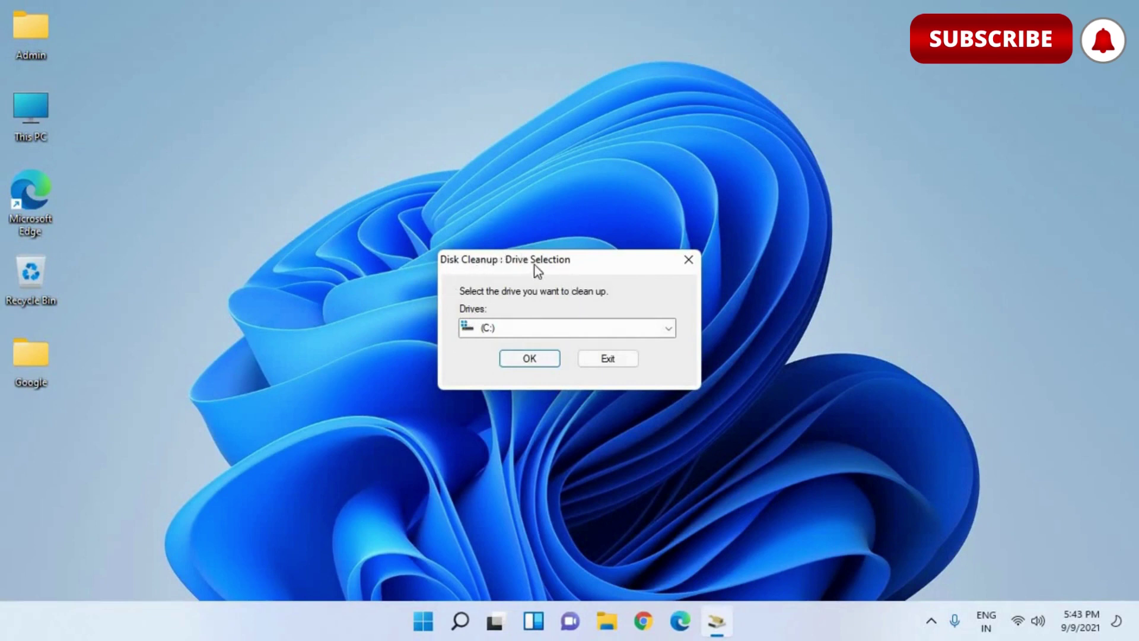
click(541, 330)
click(545, 331)
click(533, 328)
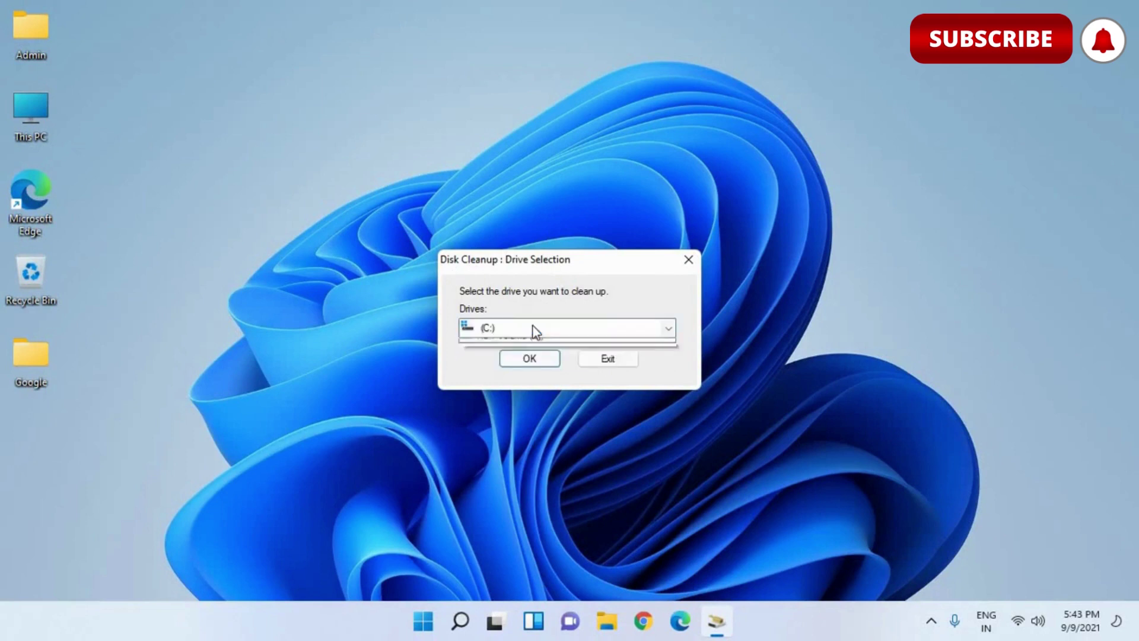
click(534, 328)
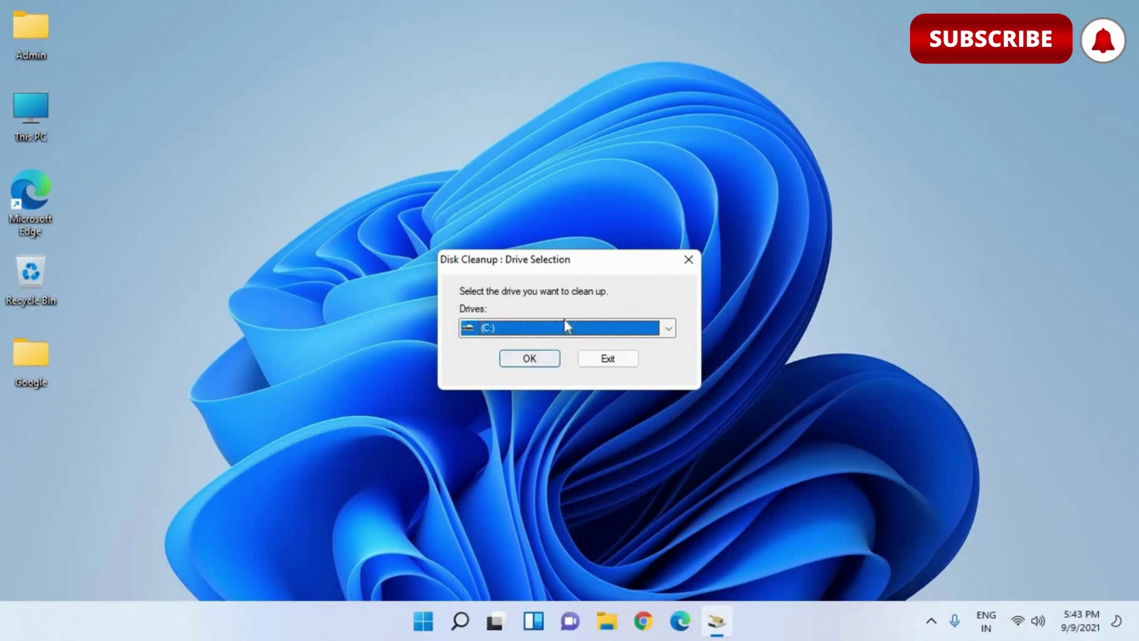
click(530, 358)
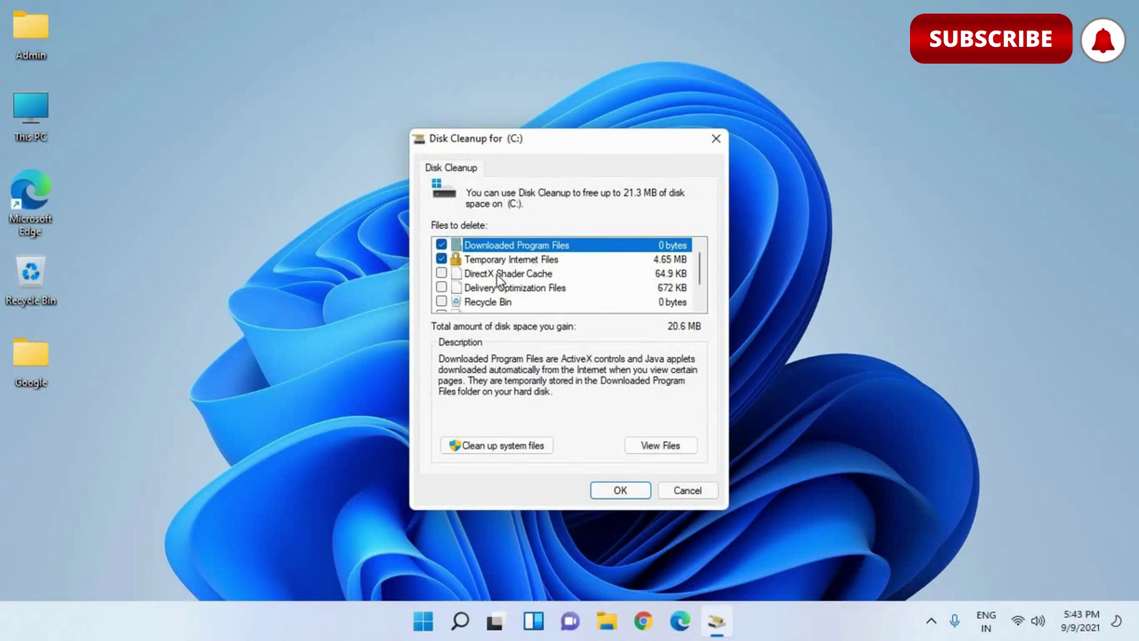
Tick DirectX Shader Cache, Delivery Optimization Files, Recycle Bin and Temporary files, then delete them.
click(442, 274)
click(443, 288)
click(442, 301)
scroll(469, 294, down, 1)
click(442, 288)
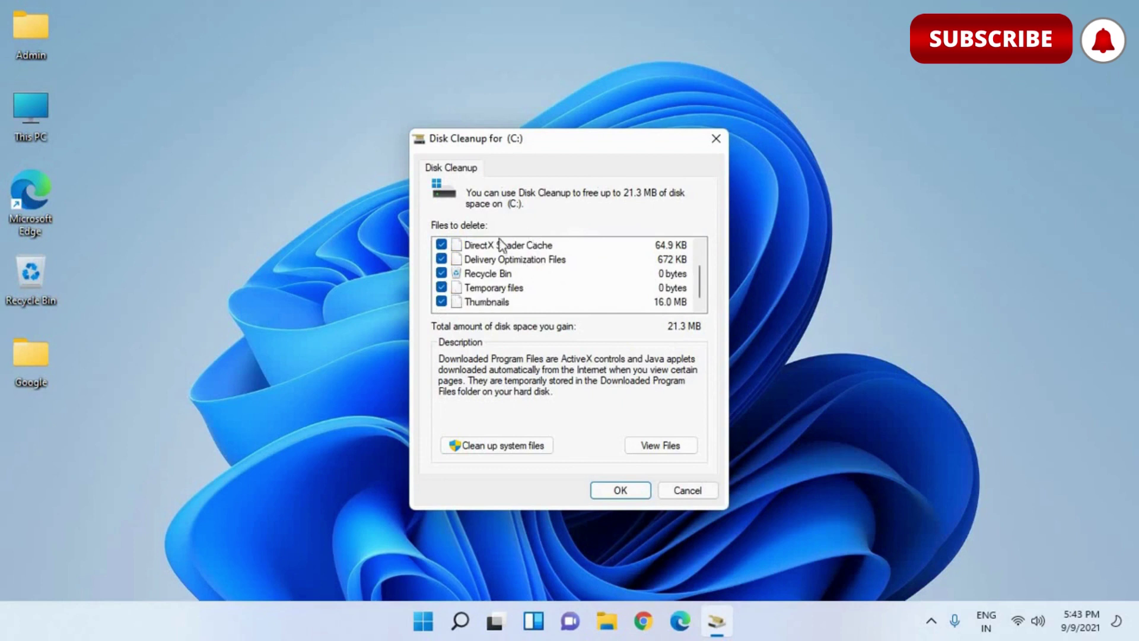
scroll(509, 268, up, 1)
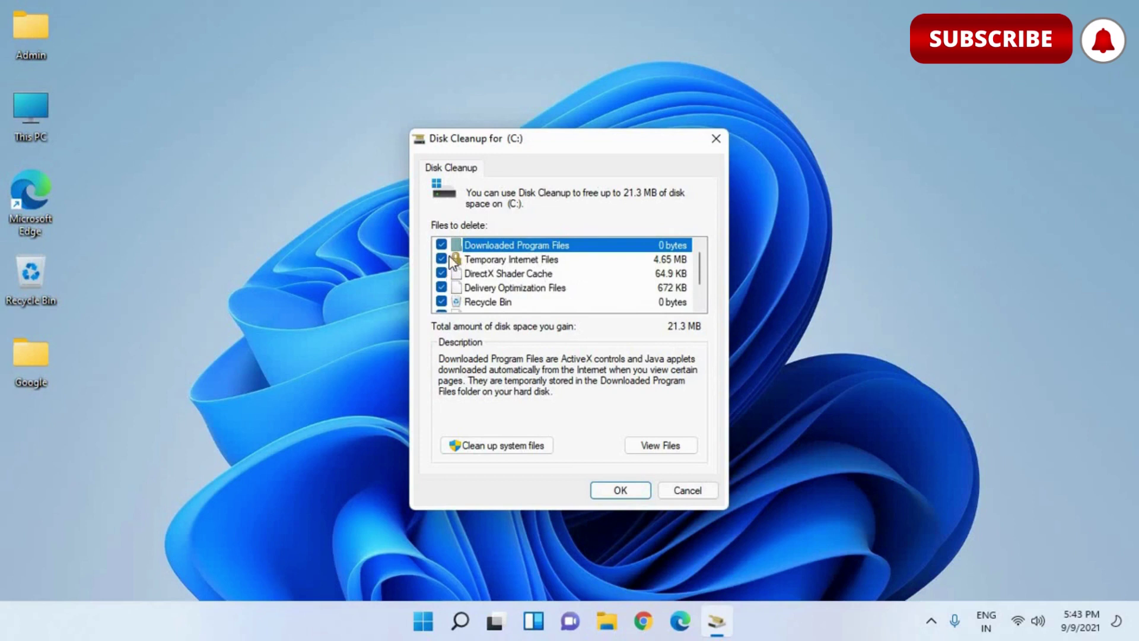
scroll(454, 258, down, 1)
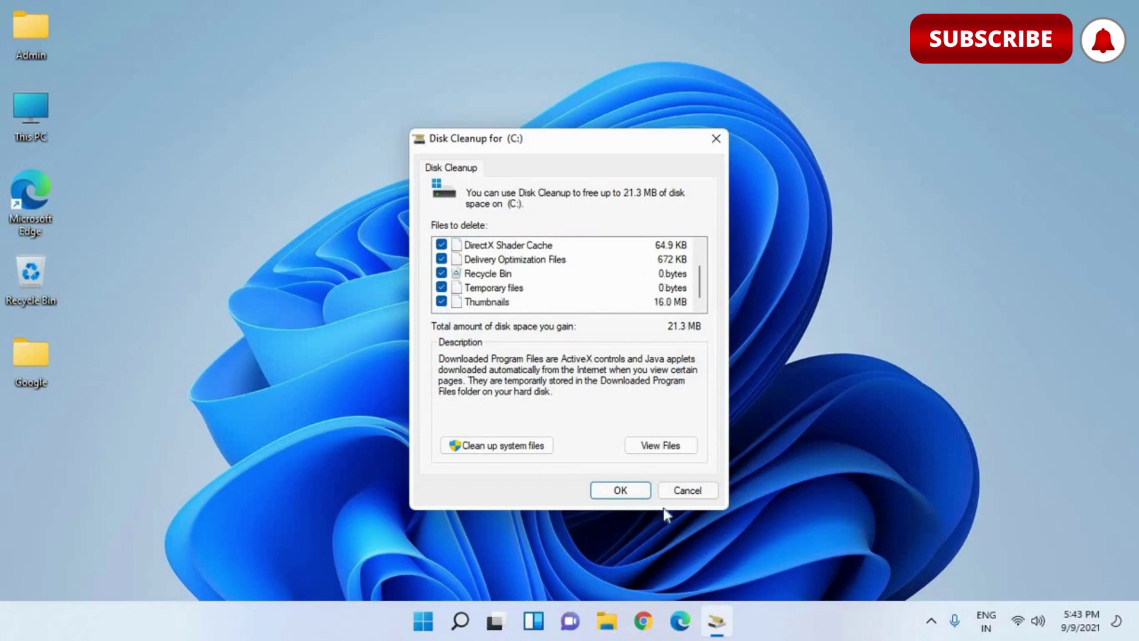
click(630, 485)
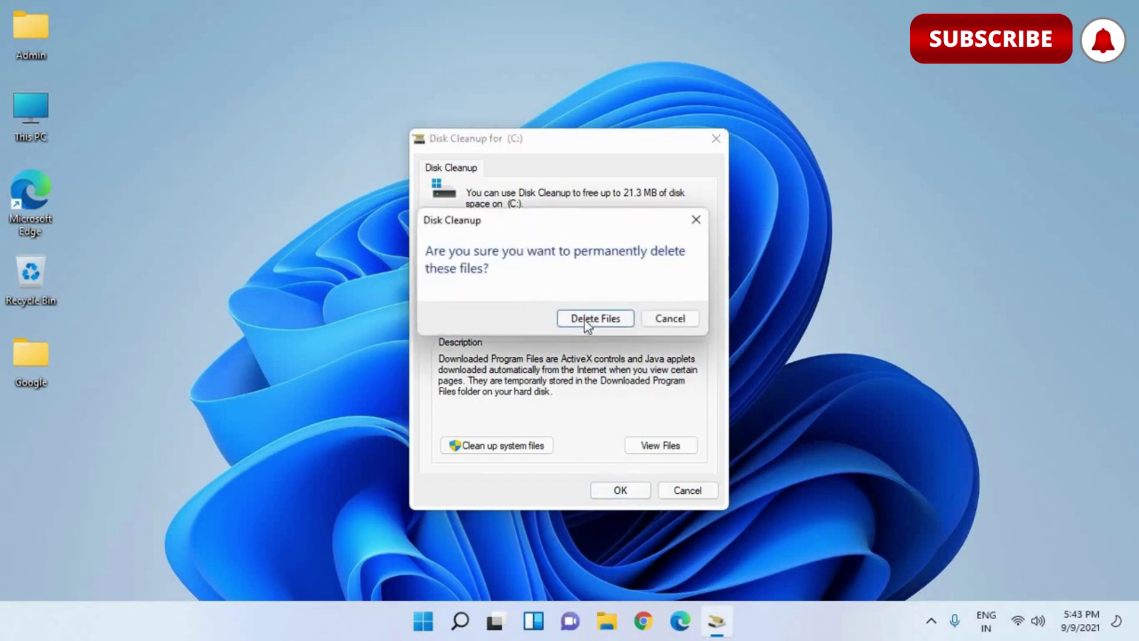
key(Return)
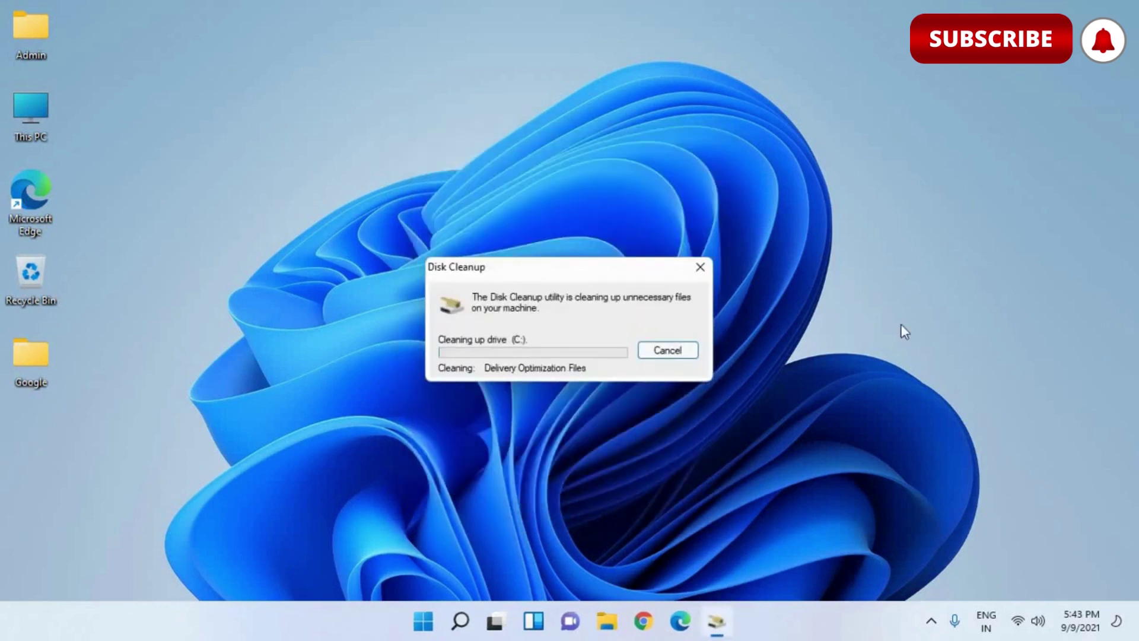